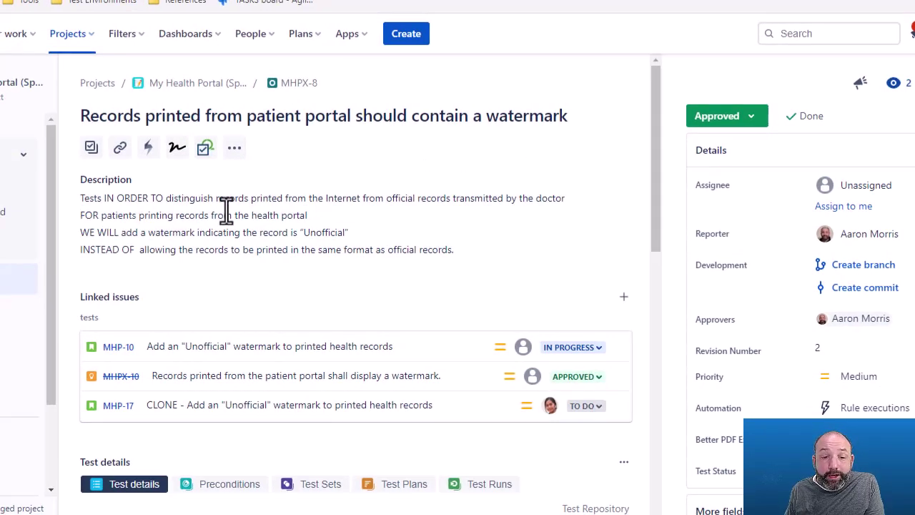
Step: Check which test types are available in the test details of MHPX-8, leaving the type as Manual
scroll(225, 209, "down", 4)
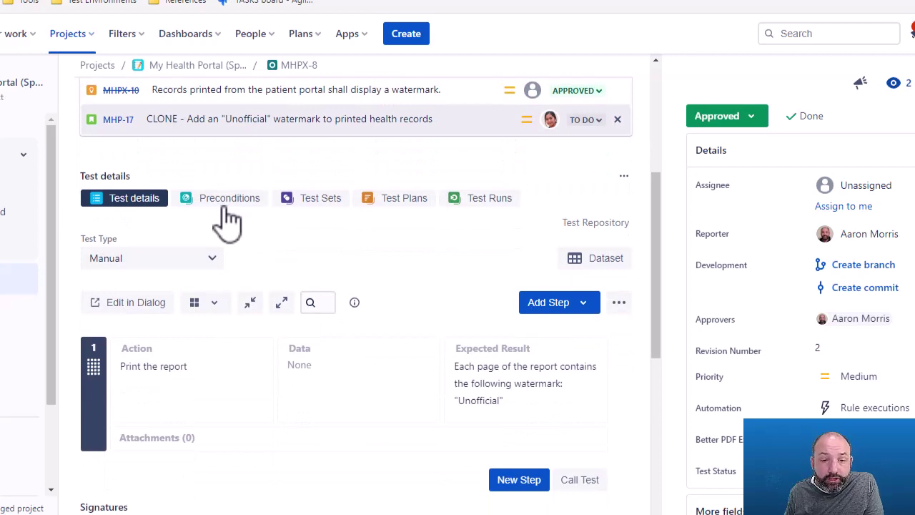
scroll(243, 197, "down", 1)
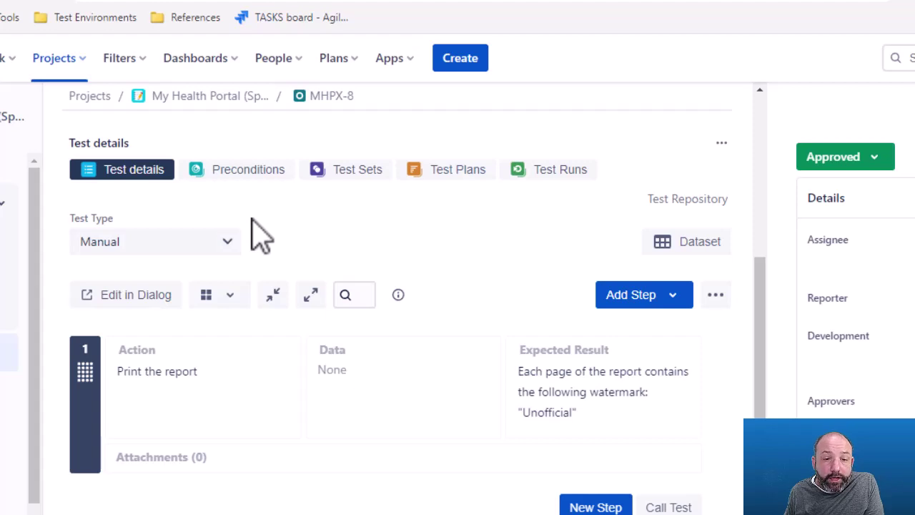
left_click(171, 243)
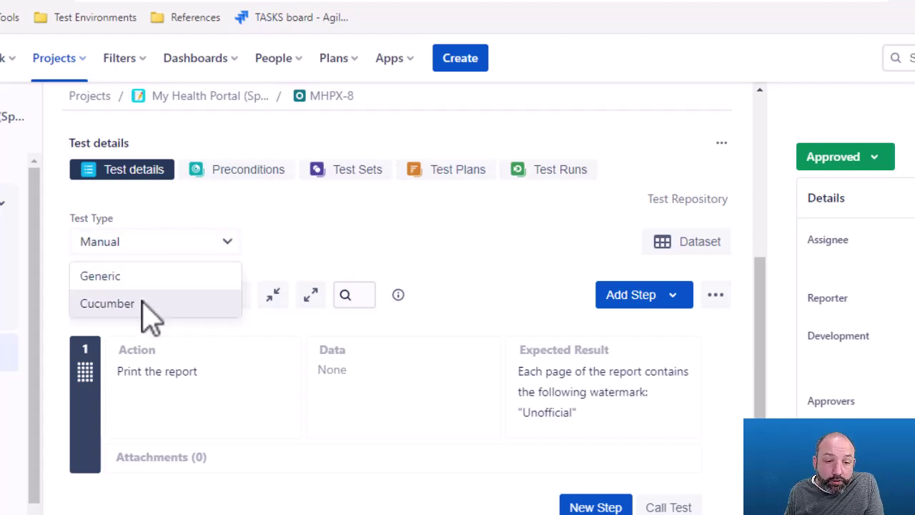
left_click(311, 221)
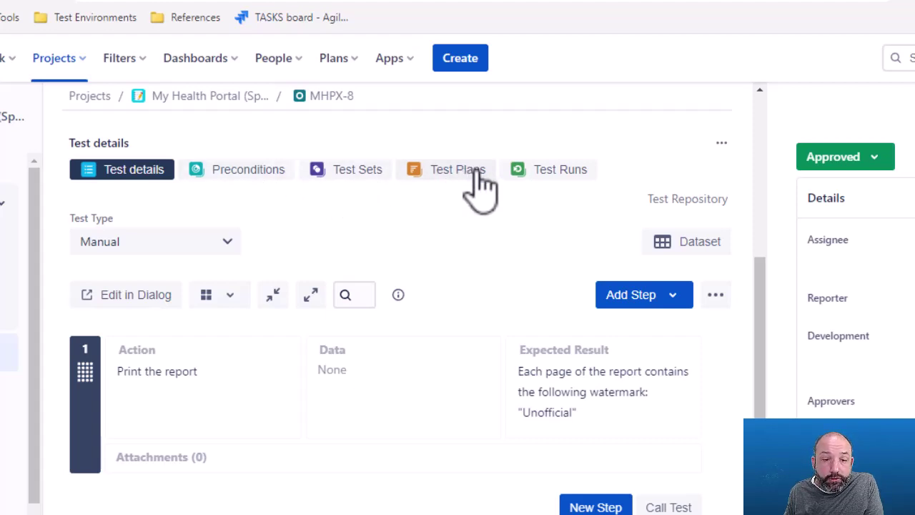
Step: Check the linked issues of MHPX-8, its available status transitions and its workflow
scroll(404, 250, "up", 2)
scroll(305, 299, "up", 4)
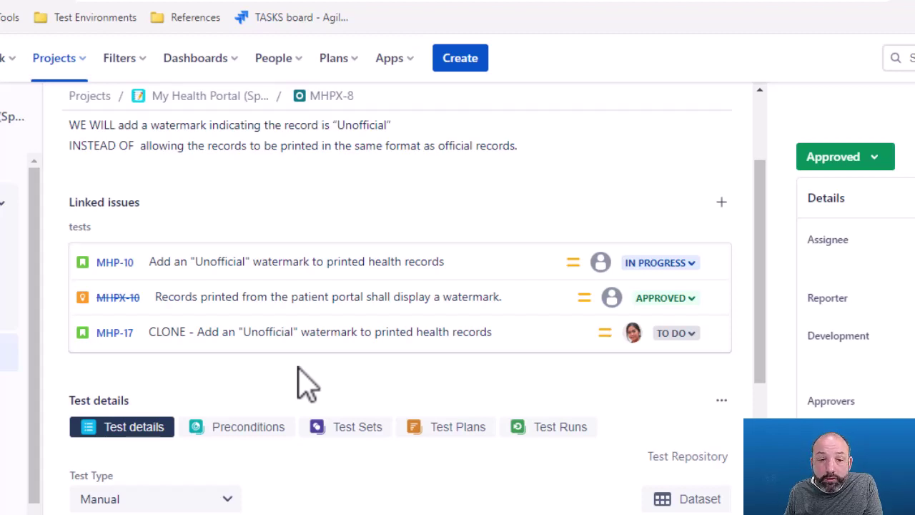
scroll(686, 250, "up", 3)
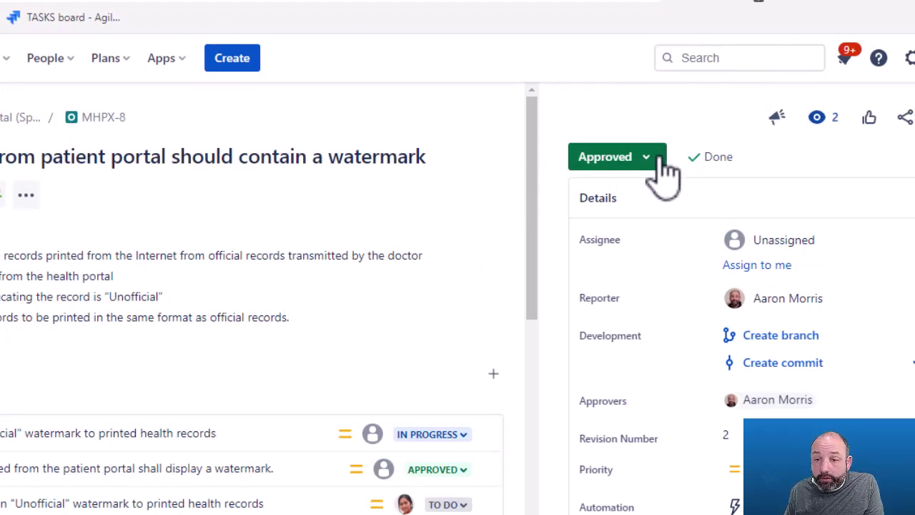
left_click(629, 161)
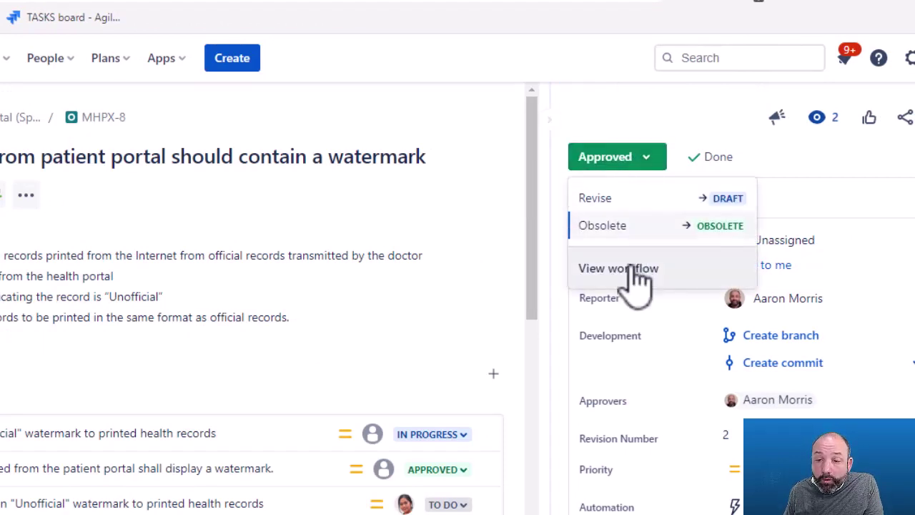
left_click(633, 270)
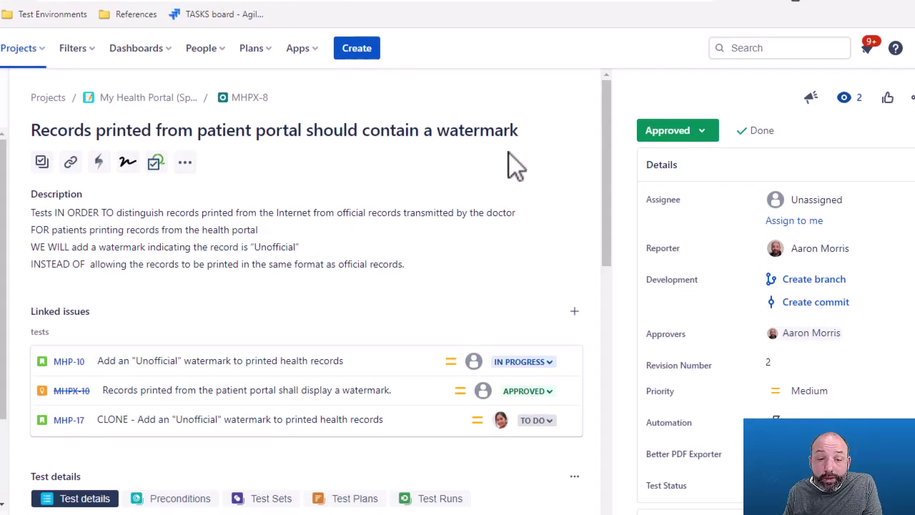
Step: Read through the description, linked issues and test details of the watermark test
double_click(218, 230)
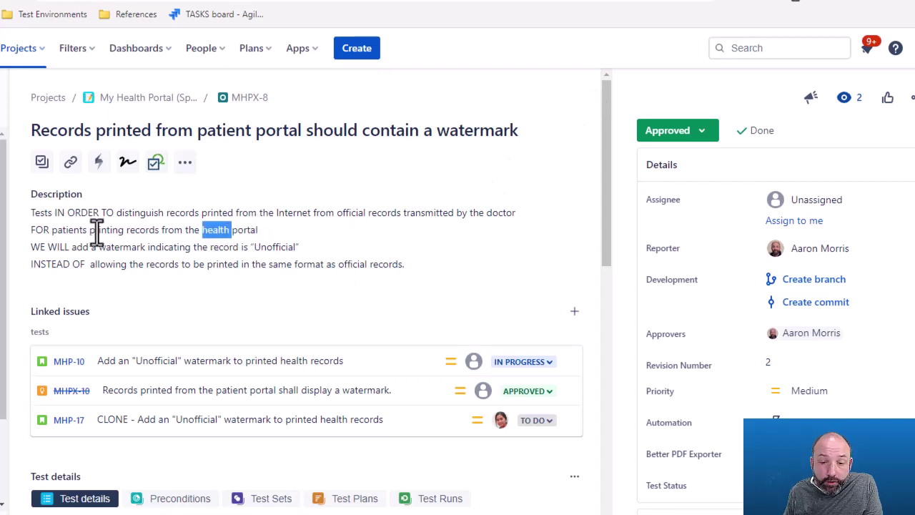
scroll(185, 193, "down", 1)
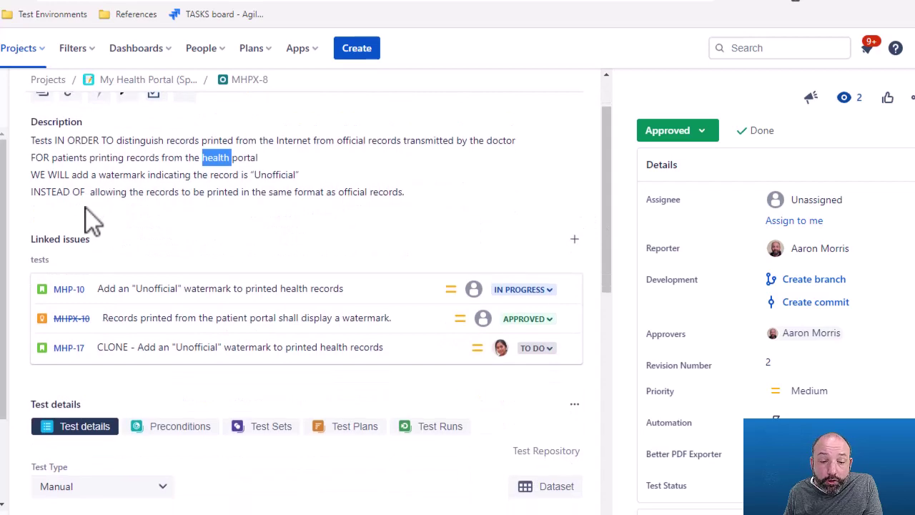
scroll(90, 221, "down", 2)
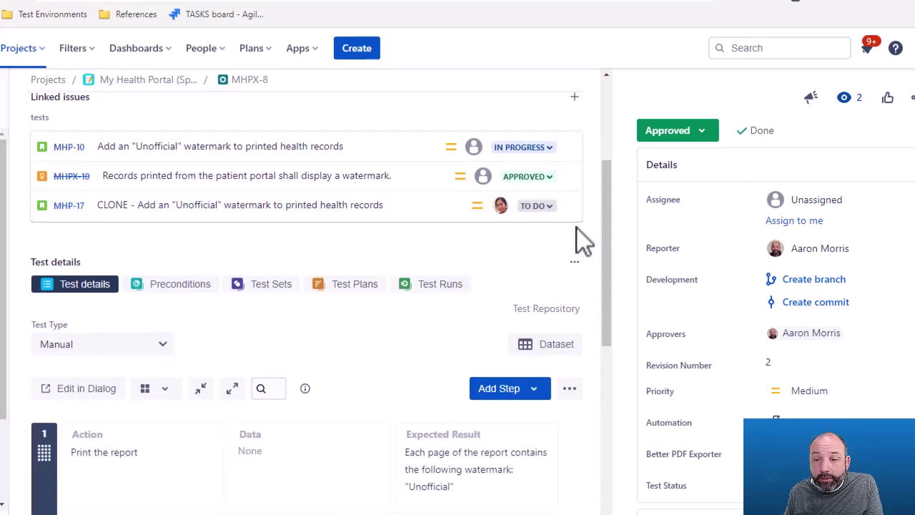
scroll(576, 229, "up", 3)
left_click(693, 134)
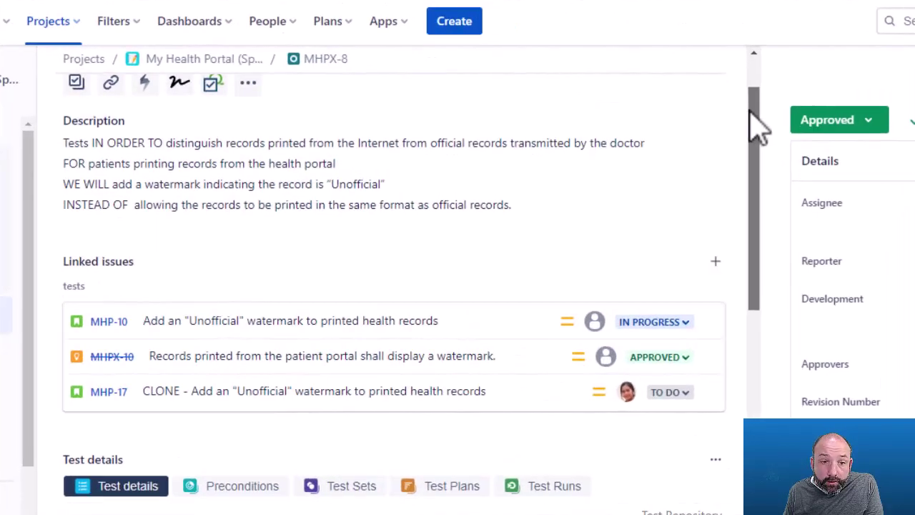
left_click_drag(755, 127, 770, 326)
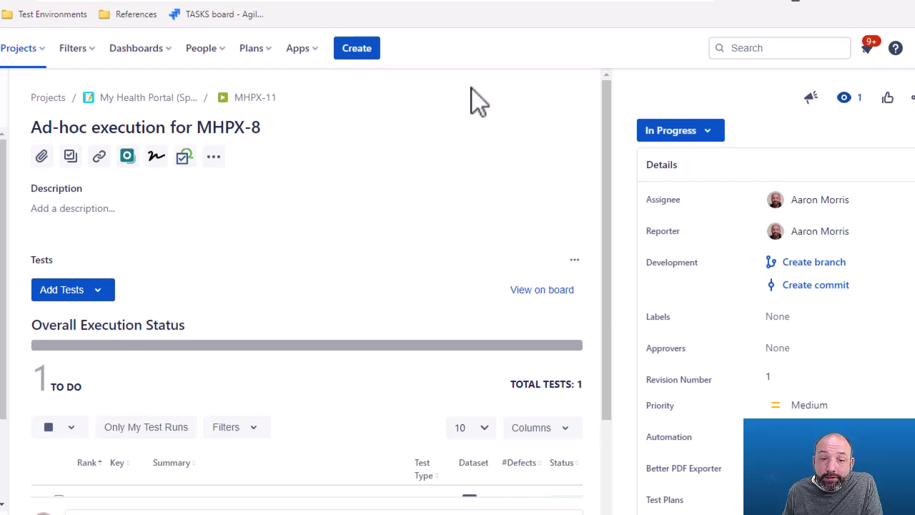
Step: Open the test run of the watermark test from the ad-hoc execution for MHPX-8
scroll(477, 115, "down", 1)
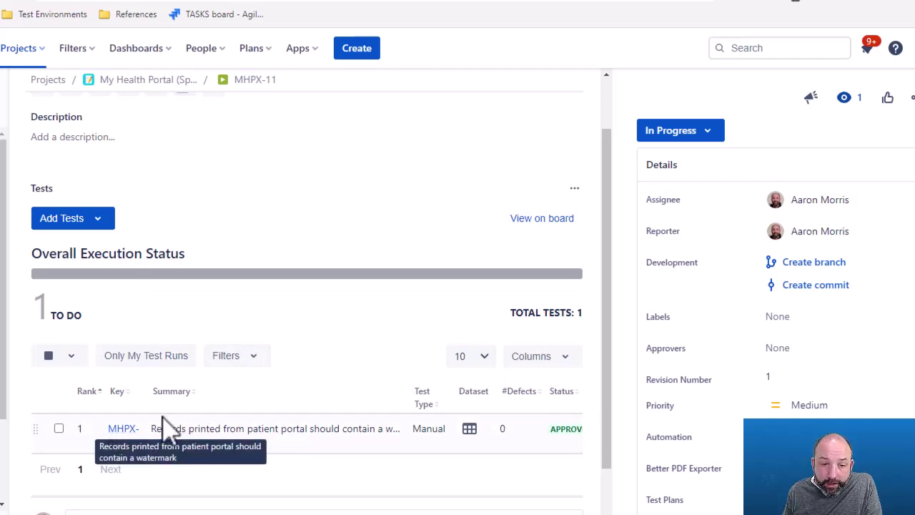
scroll(179, 436, "down", 1)
left_click_drag(173, 433, 295, 434)
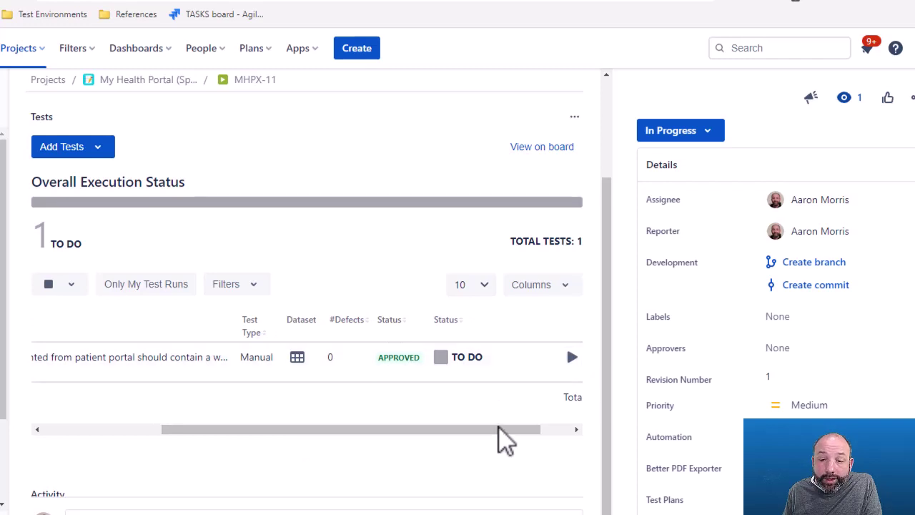
left_click_drag(496, 428, 527, 427)
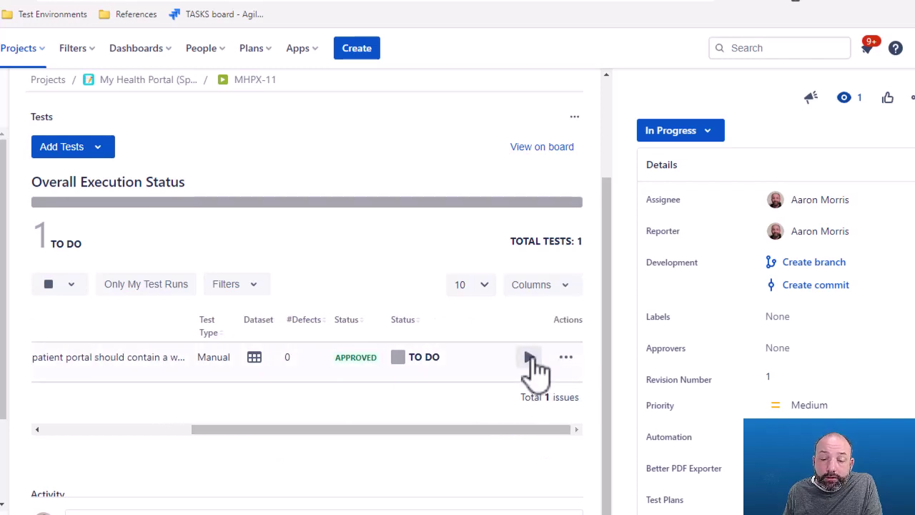
left_click(530, 357)
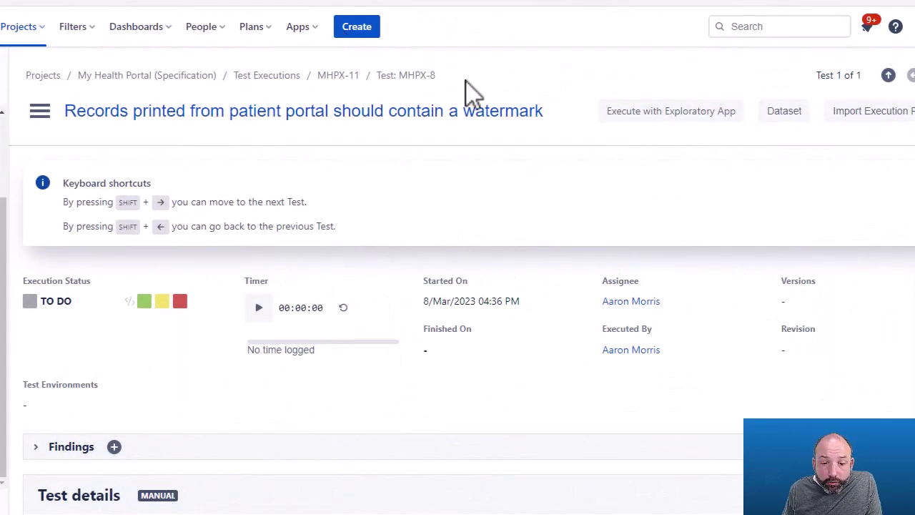
Step: Record "as expected" as the actual result of the "Print the report" step and save it
scroll(466, 107, "down", 2)
scroll(466, 106, "down", 5)
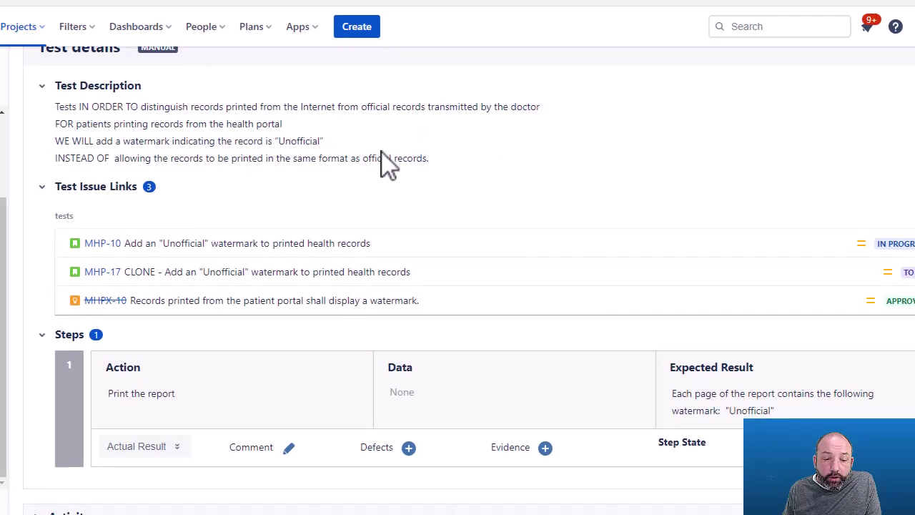
left_click(171, 447)
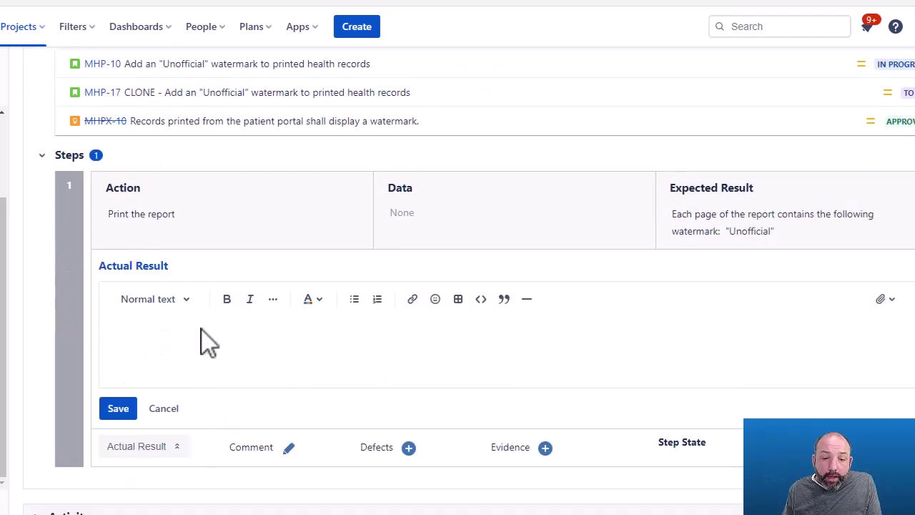
type("as expected")
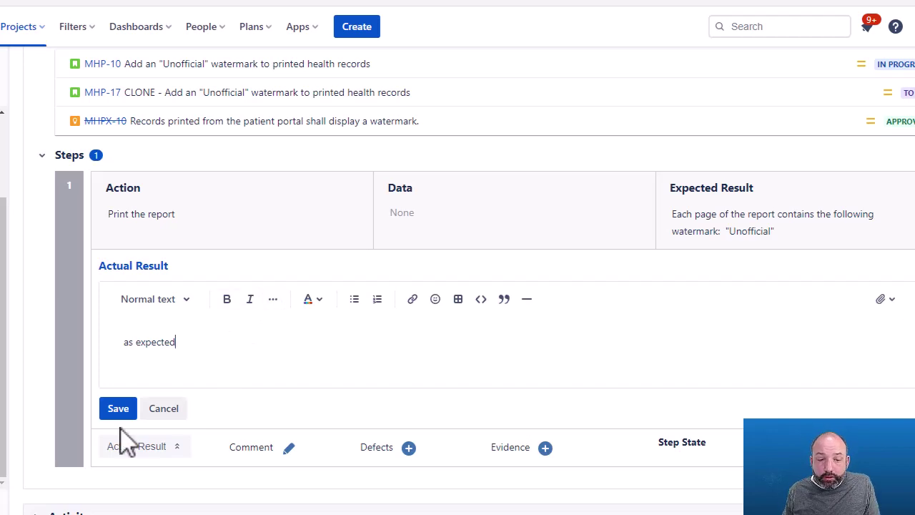
left_click(114, 409)
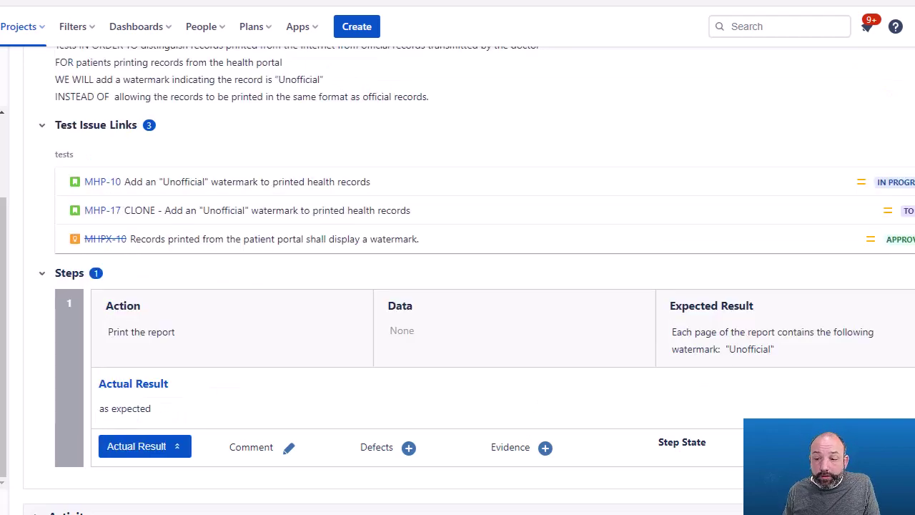
scroll(697, 393, "up", 4)
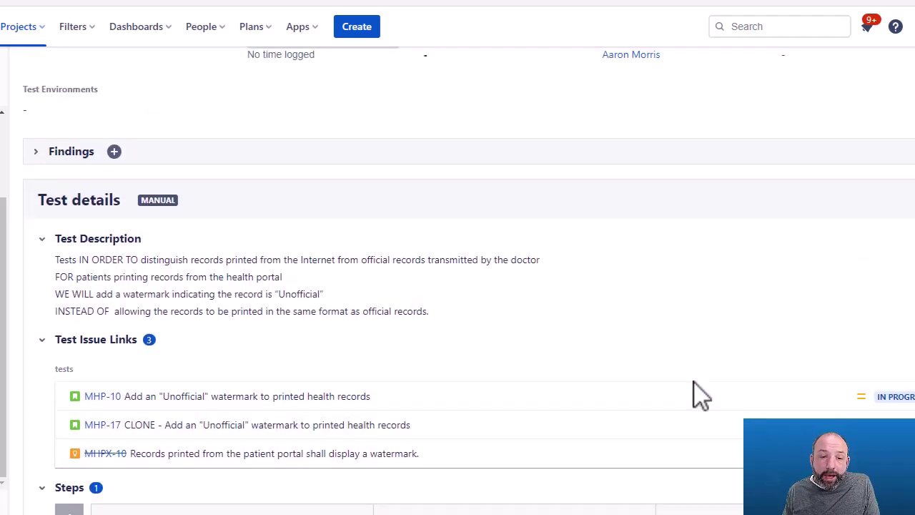
scroll(699, 395, "up", 2)
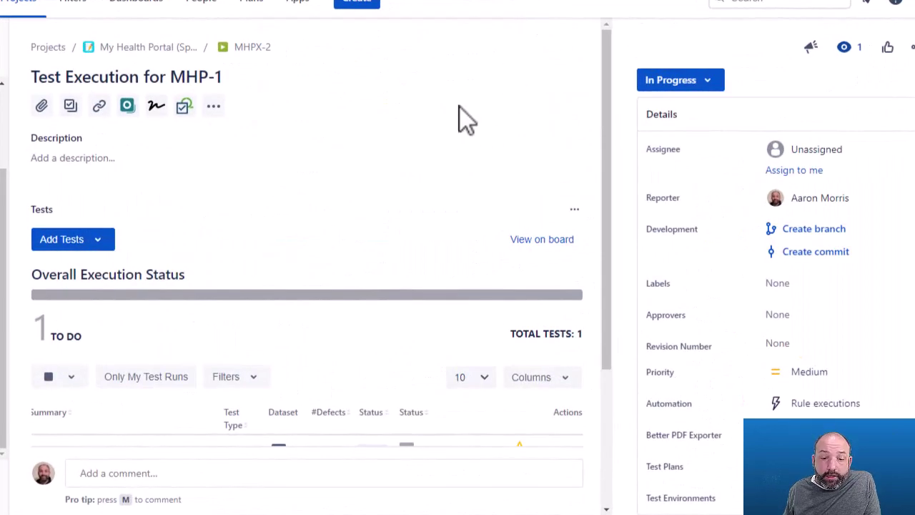
Step: Inspect the draft test listed in the test execution for MHP-1, including its statuses and the warning in its actions
scroll(459, 108, "down", 2)
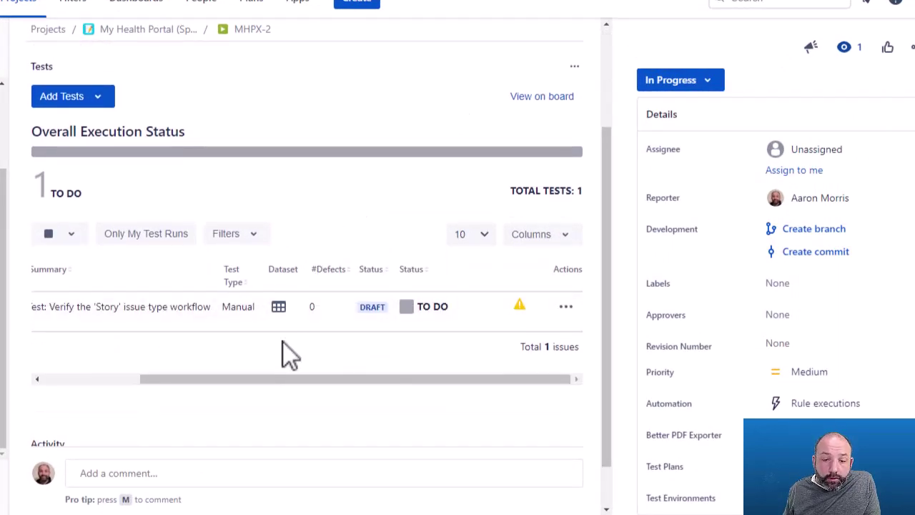
left_click_drag(253, 379, 218, 379)
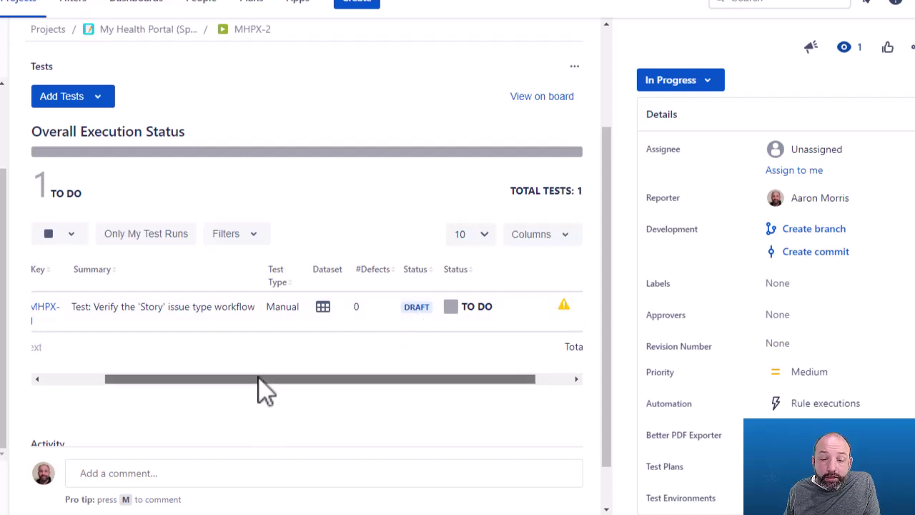
left_click_drag(259, 377, 342, 379)
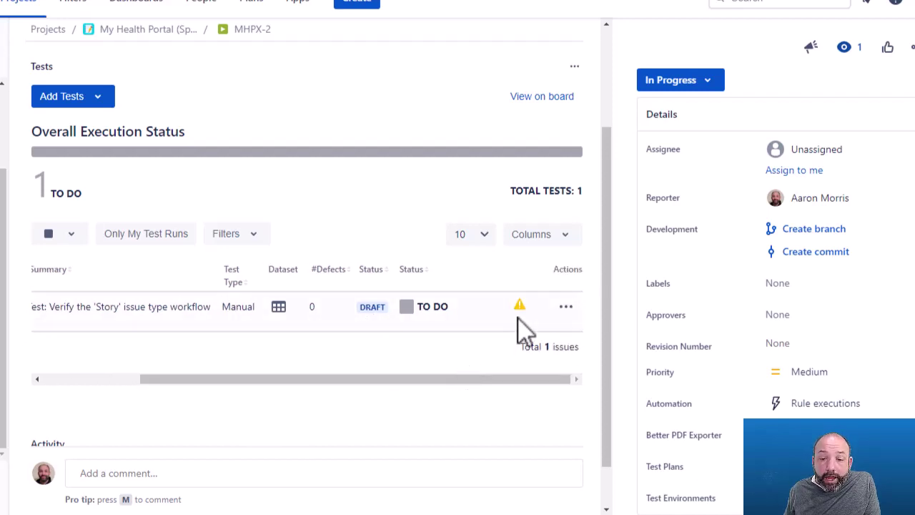
mouse_move(520, 312)
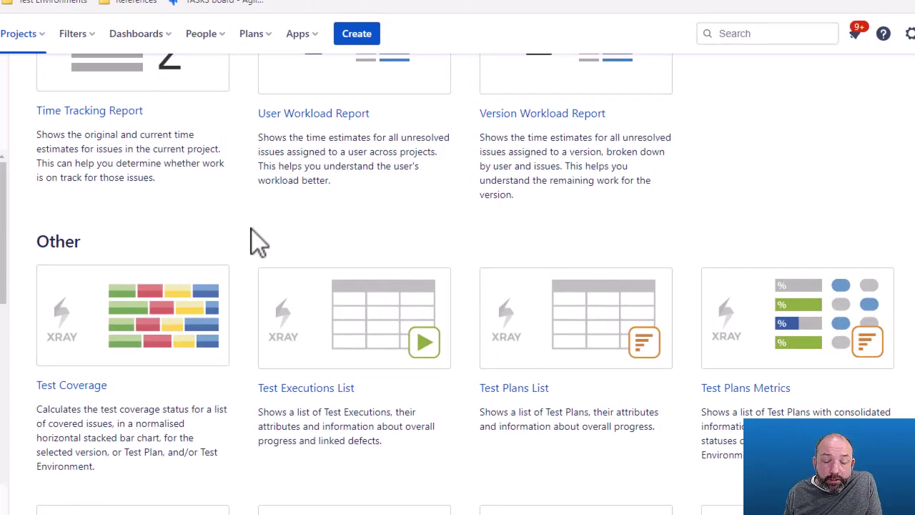
Step: Open the Xray Test Coverage report from the project's reports
scroll(252, 229, "down", 1)
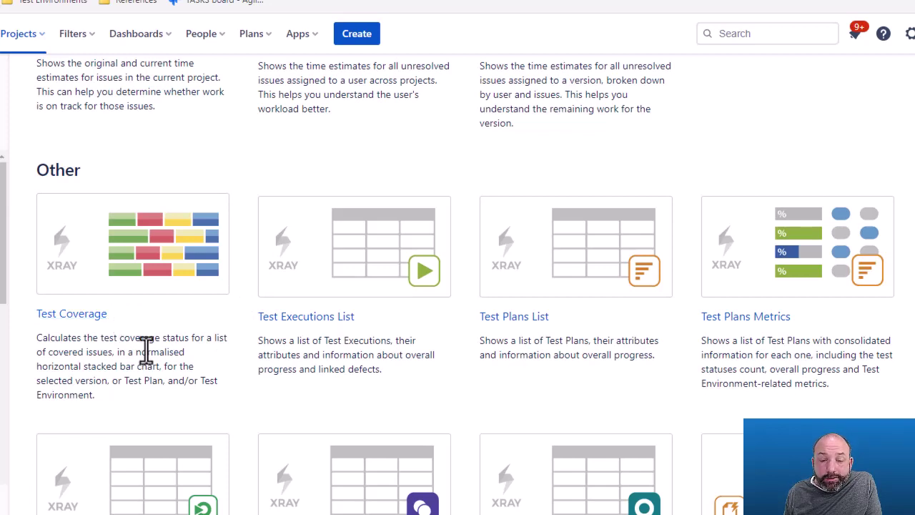
scroll(147, 348, "down", 1)
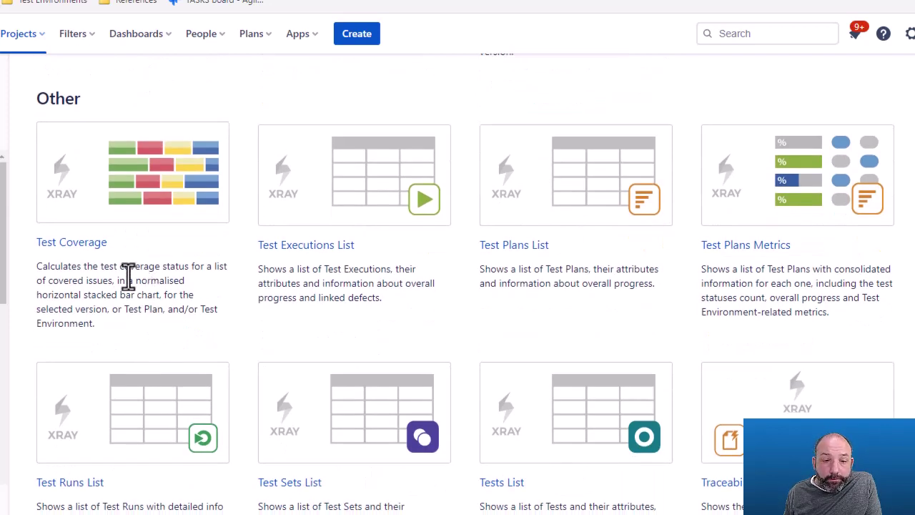
left_click(101, 247)
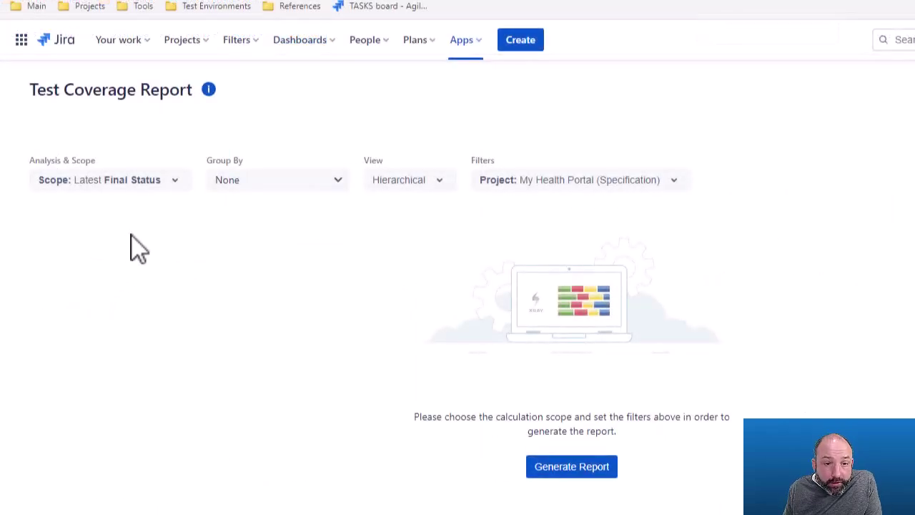
Step: Examine the coverage report's analysis scope and basic filter options, including the available saved filters
left_click(178, 187)
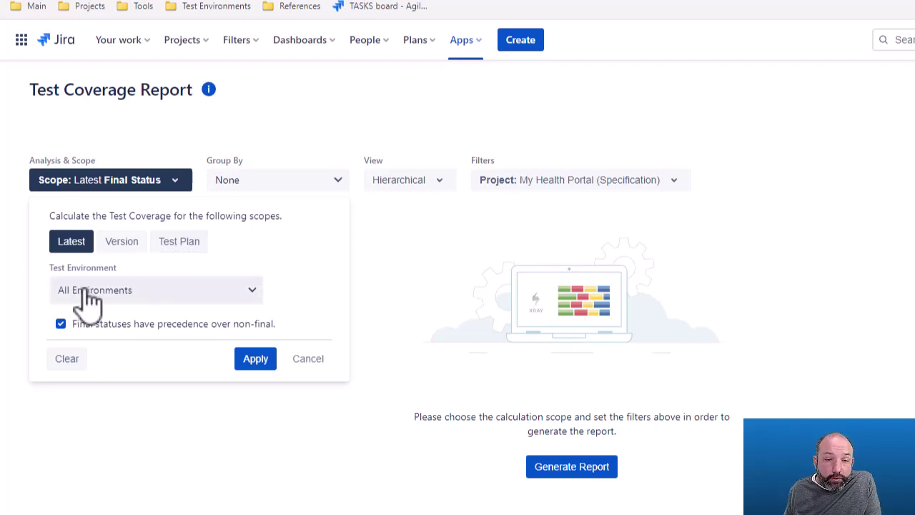
left_click(379, 118)
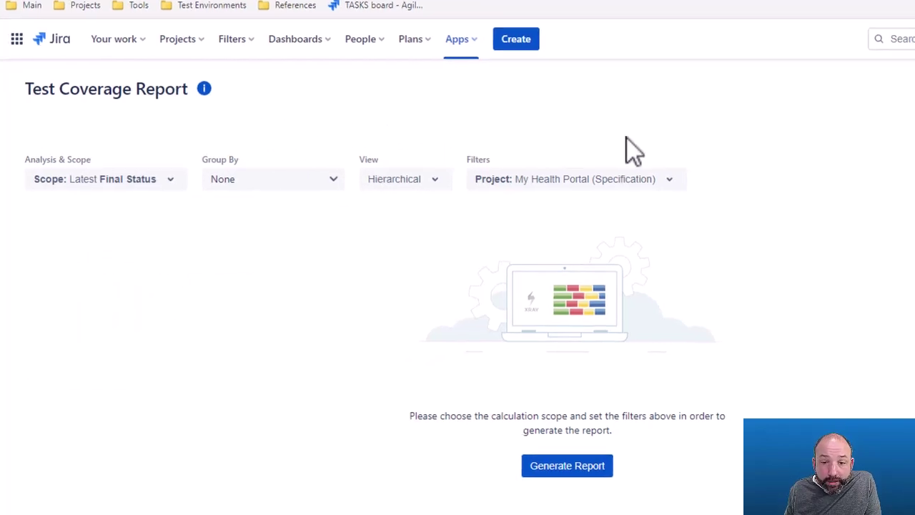
left_click(492, 153)
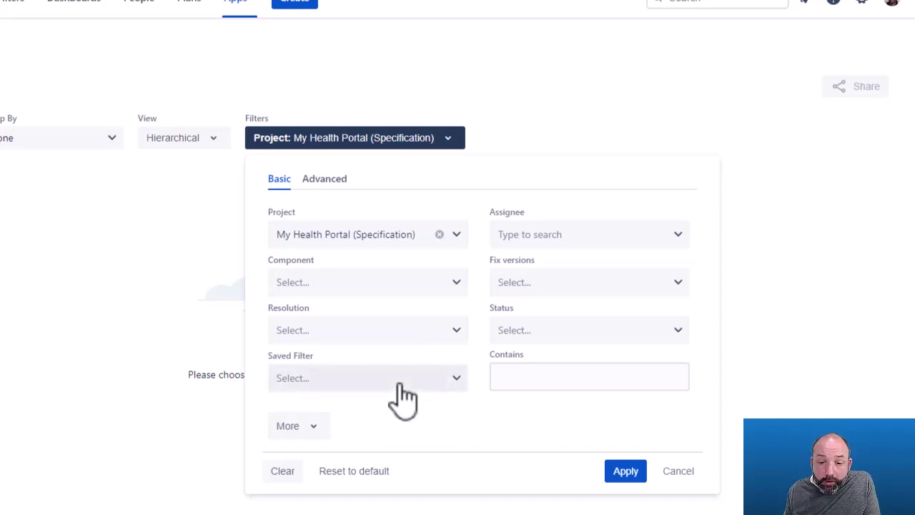
left_click(339, 385)
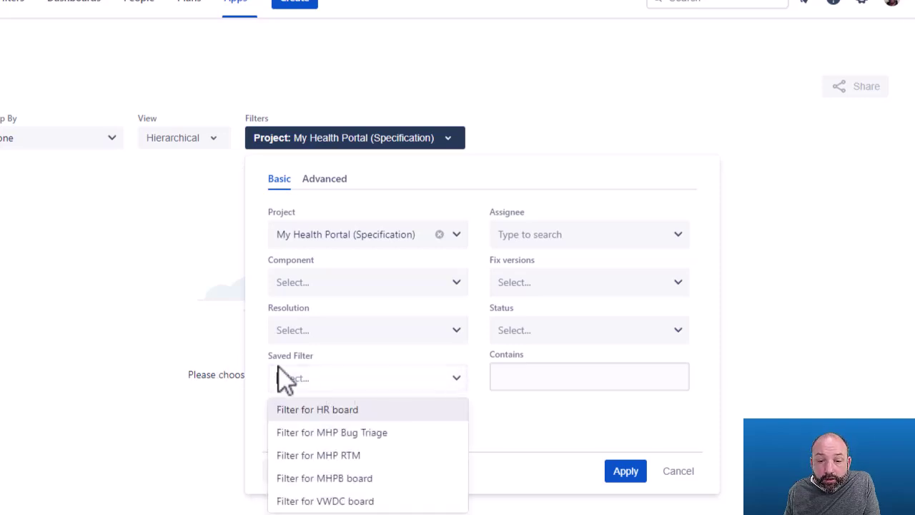
left_click(252, 343)
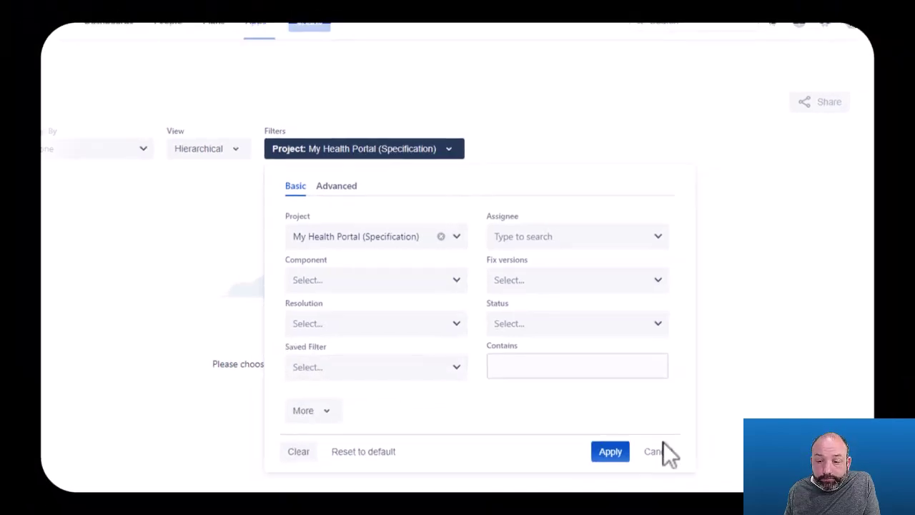
Step: Generate the coverage report for the My Health Portal project and drill down into the items with status OK
left_click(678, 471)
left_click(608, 432)
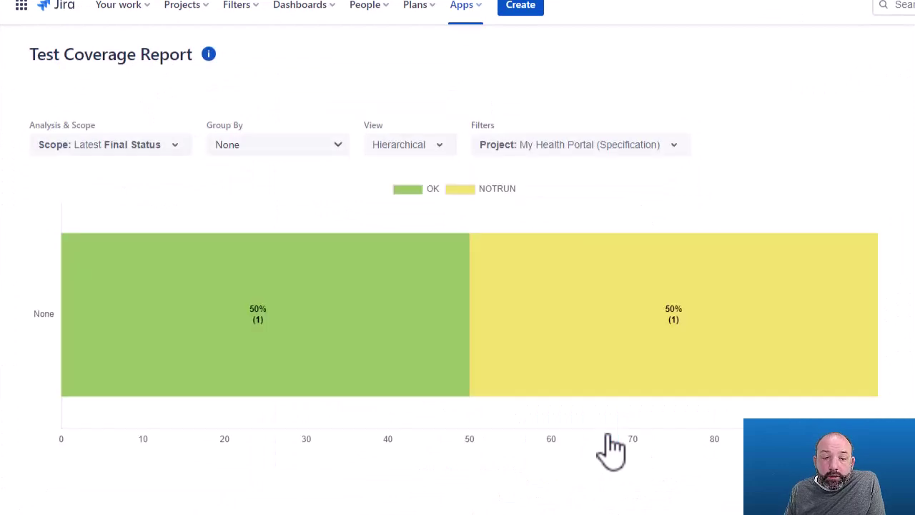
mouse_move(327, 322)
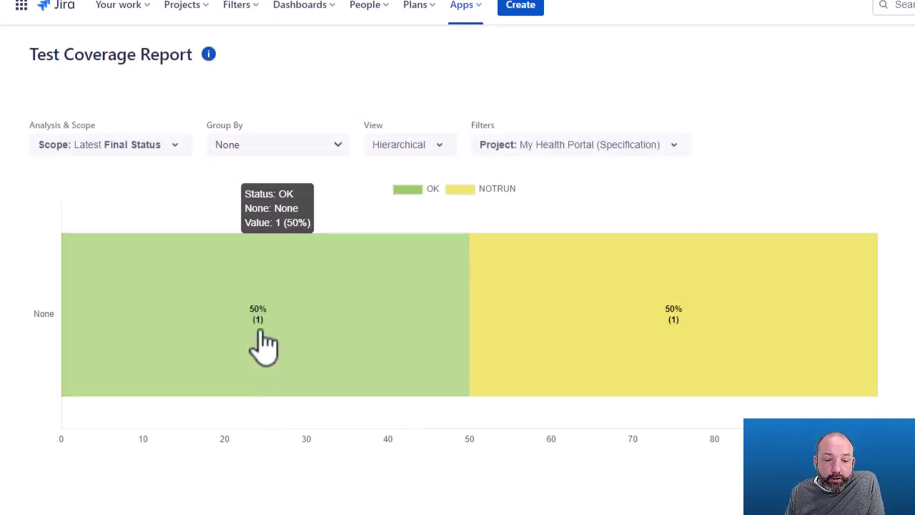
left_click(263, 345)
scroll(207, 393, "down", 2)
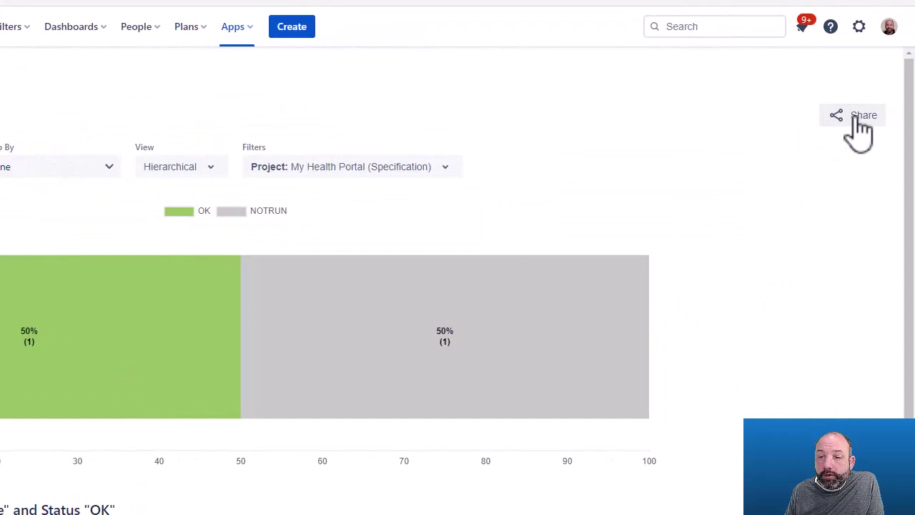
Step: View the shareable link for the Test Coverage Report, and close the sharing dialog
left_click(854, 120)
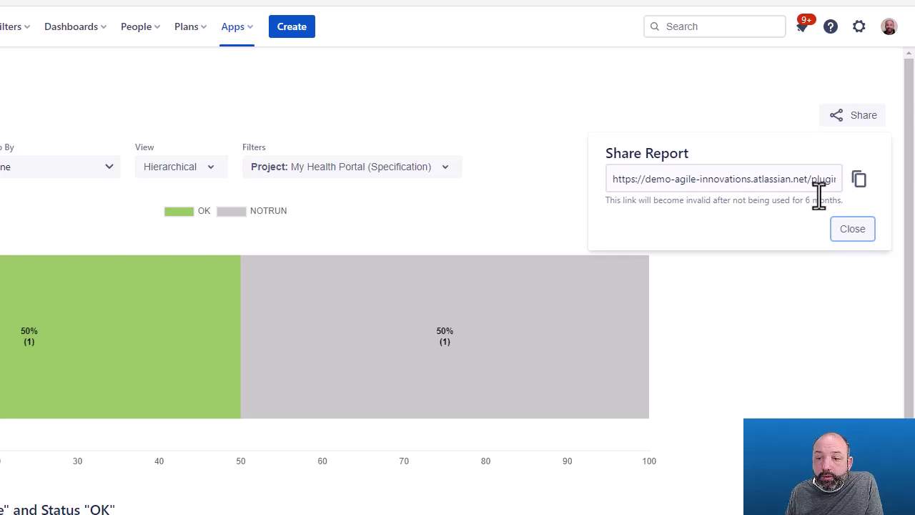
left_click(850, 229)
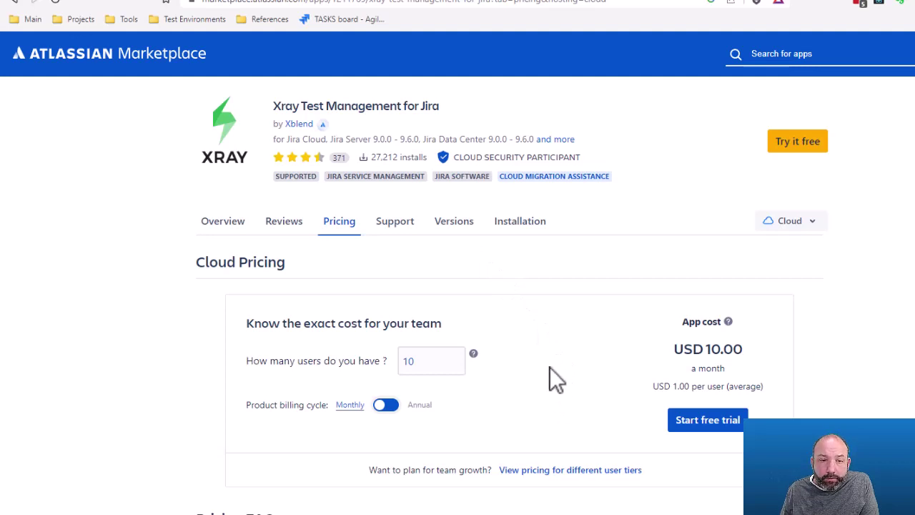
Step: Switch to Xray's cloud pricing page on Atlassian Marketplace and view the monthly pricing for different user tiers
left_click(590, 469)
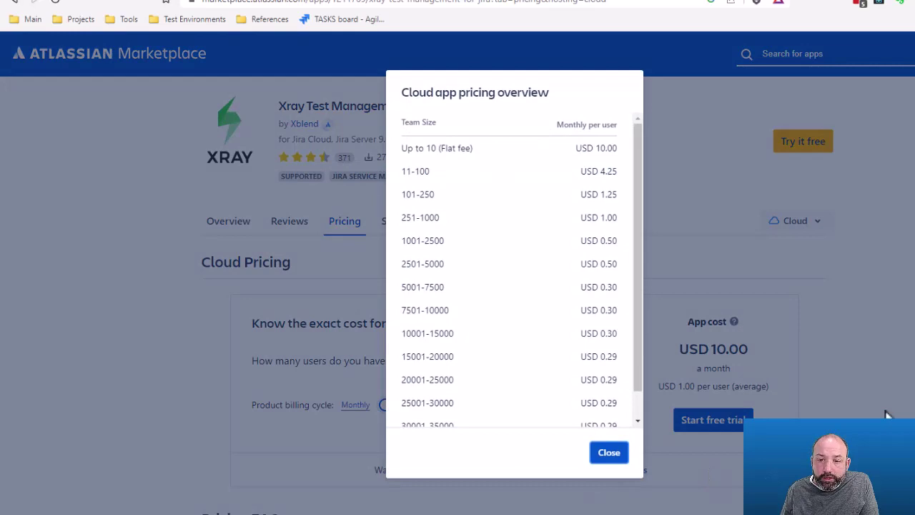